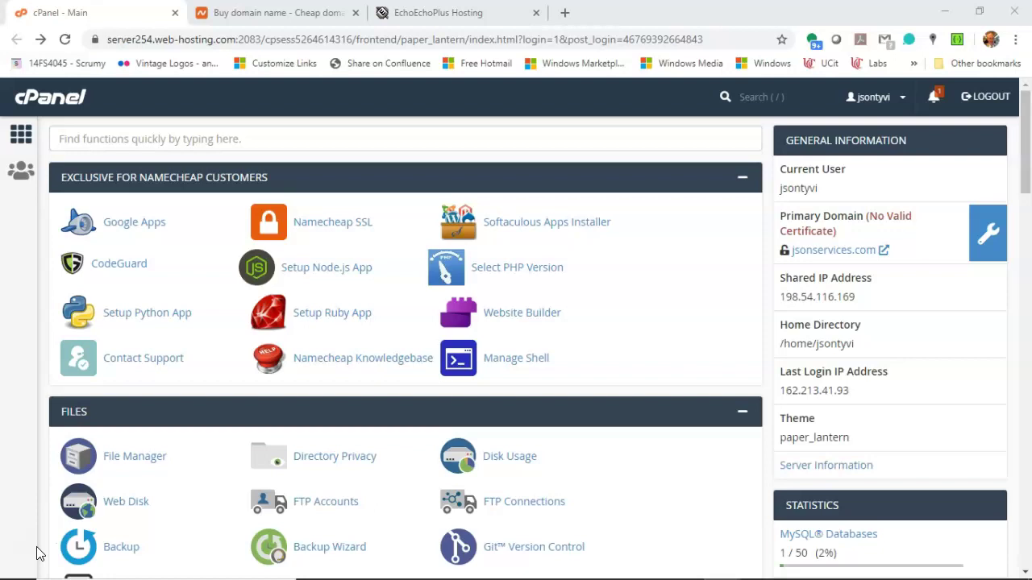
# Compare the Namecheap and EchoEchoPlus tabs, then open Namecheap's hosting plans page in a new tab
pyautogui.click(242, 14)
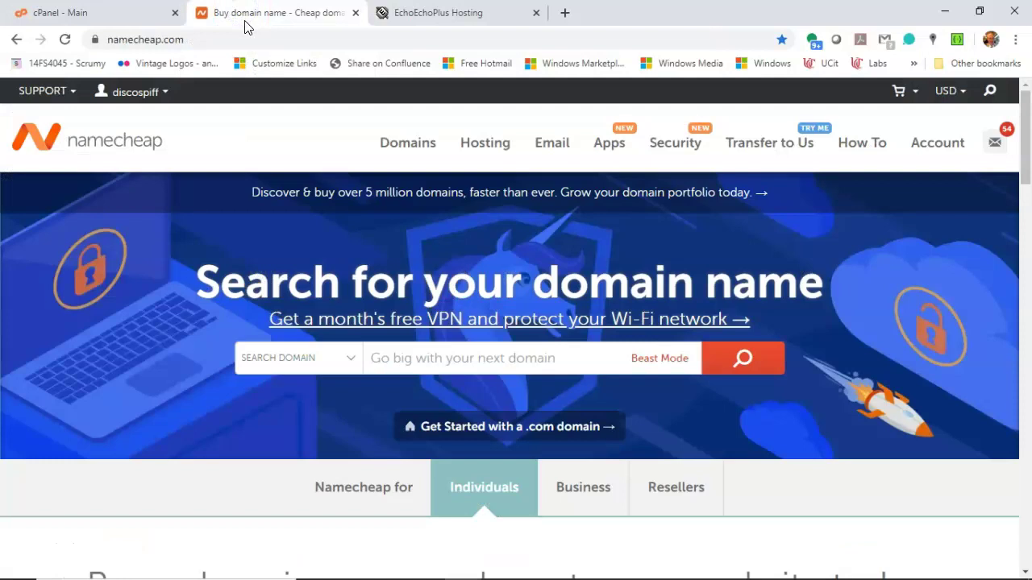
pyautogui.click(483, 14)
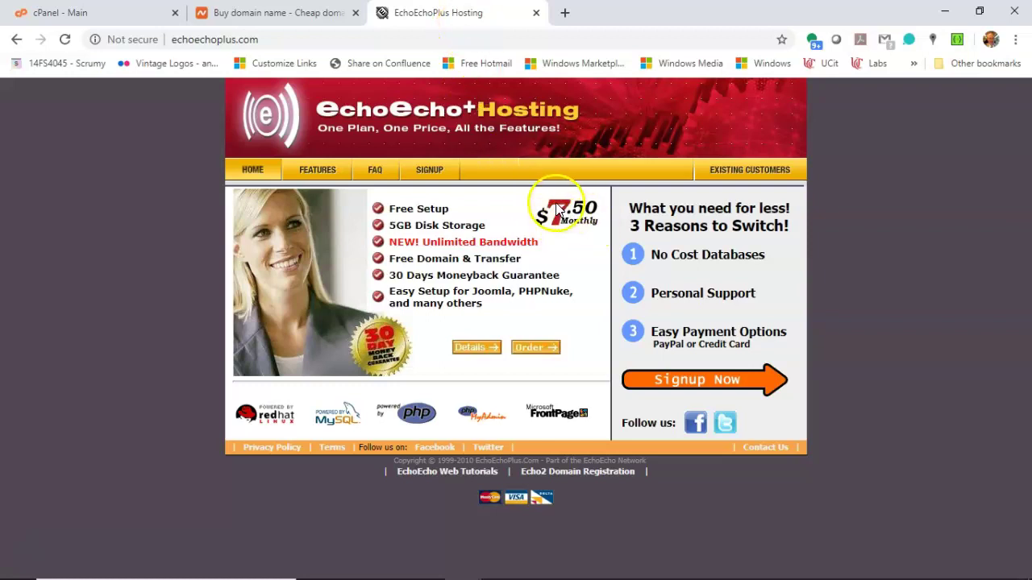
pyautogui.click(290, 20)
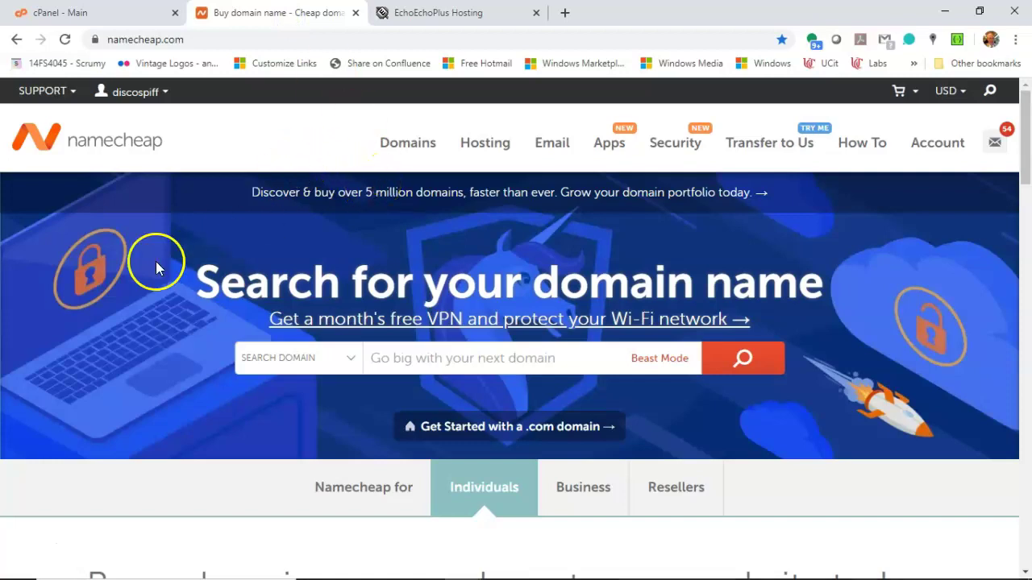
pyautogui.click(31, 550)
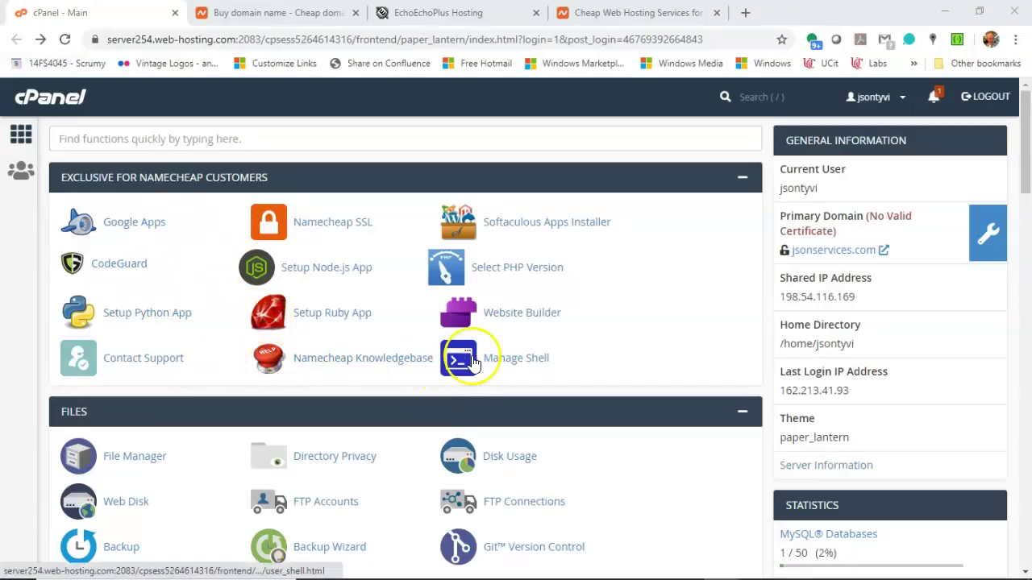
# Search the Softaculous catalogue for 'moodle' and open the Moodle 3.8.3 overview page
pyautogui.scroll(-1, 526, 230)
pyautogui.scroll(-20, 525, 231)
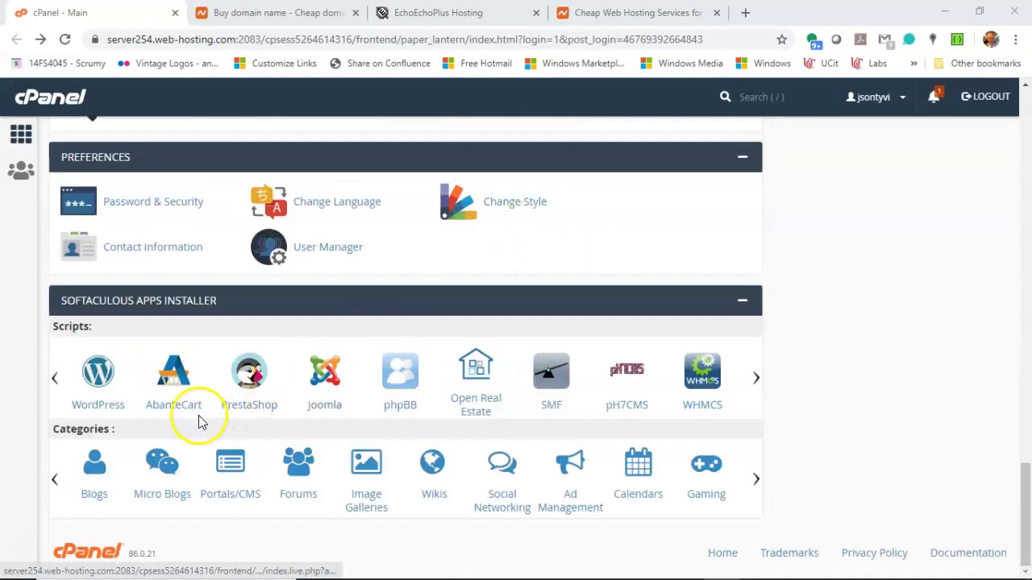
pyautogui.click(232, 465)
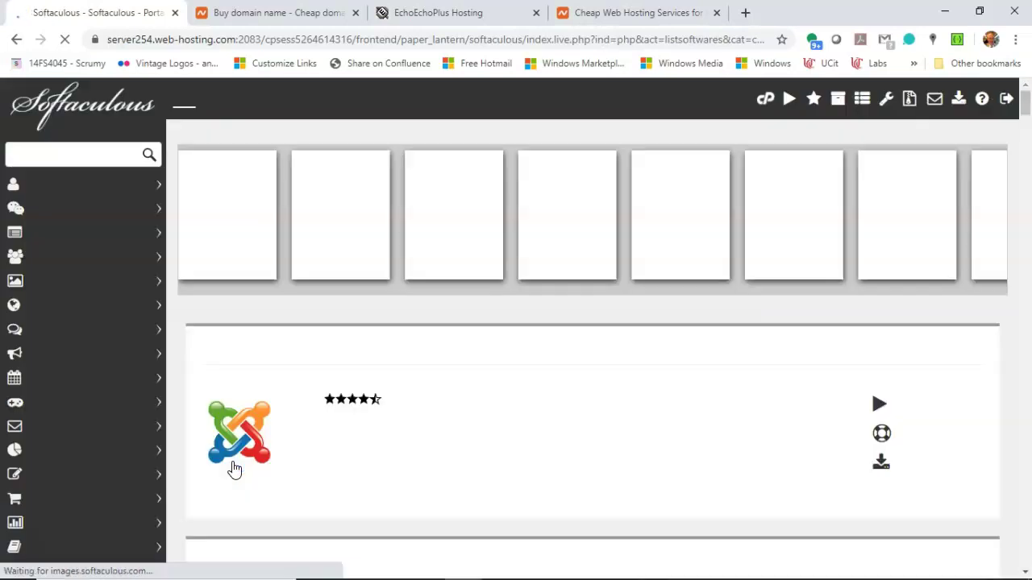
pyautogui.click(80, 155)
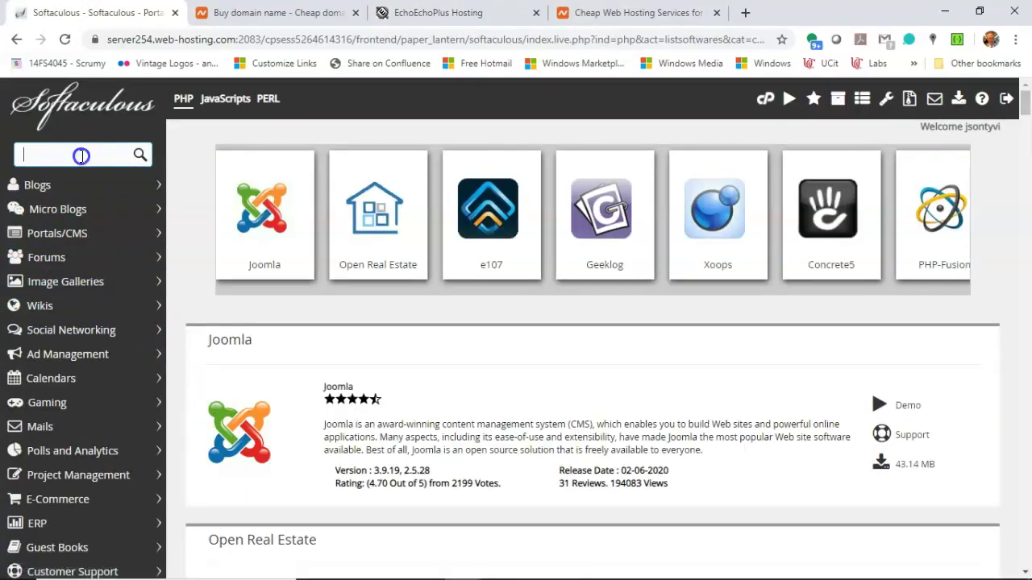
pyautogui.write('moodle')
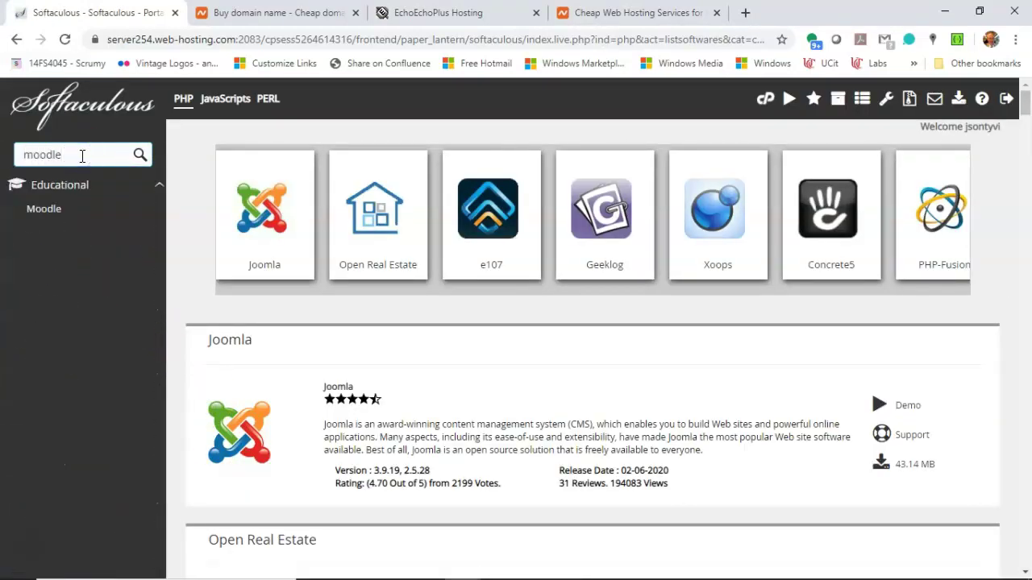
pyautogui.click(58, 205)
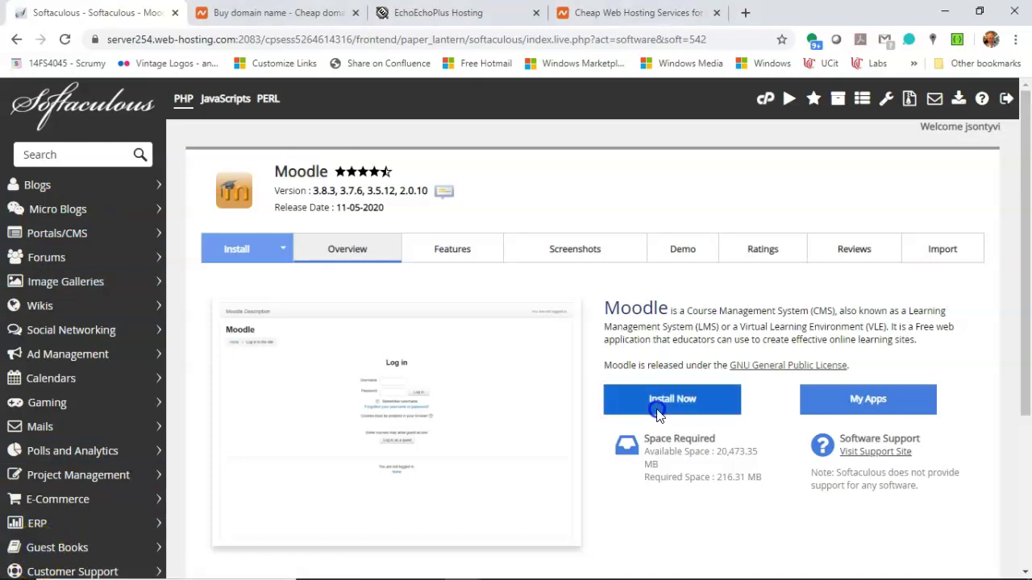
# Start the Moodle install on jsonservices.com with 'moodle' as the install directory
pyautogui.click(669, 399)
pyautogui.scroll(-1, 661, 373)
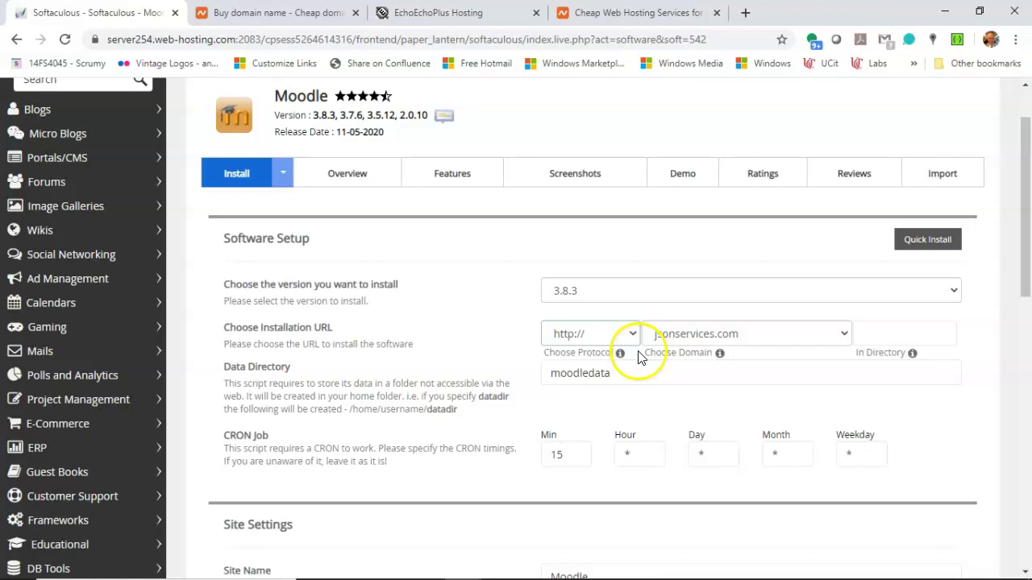
pyautogui.click(729, 341)
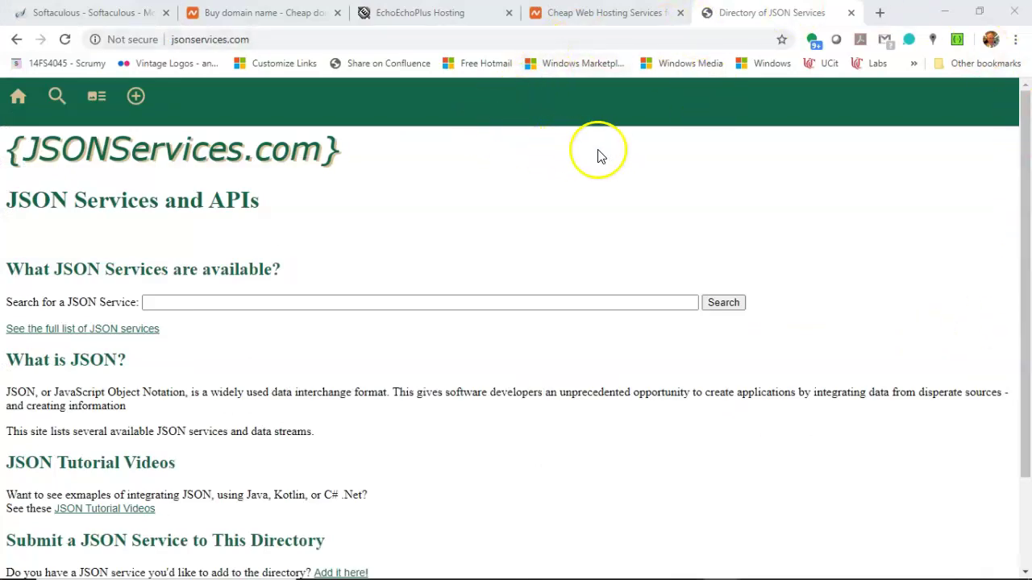
pyautogui.click(143, 11)
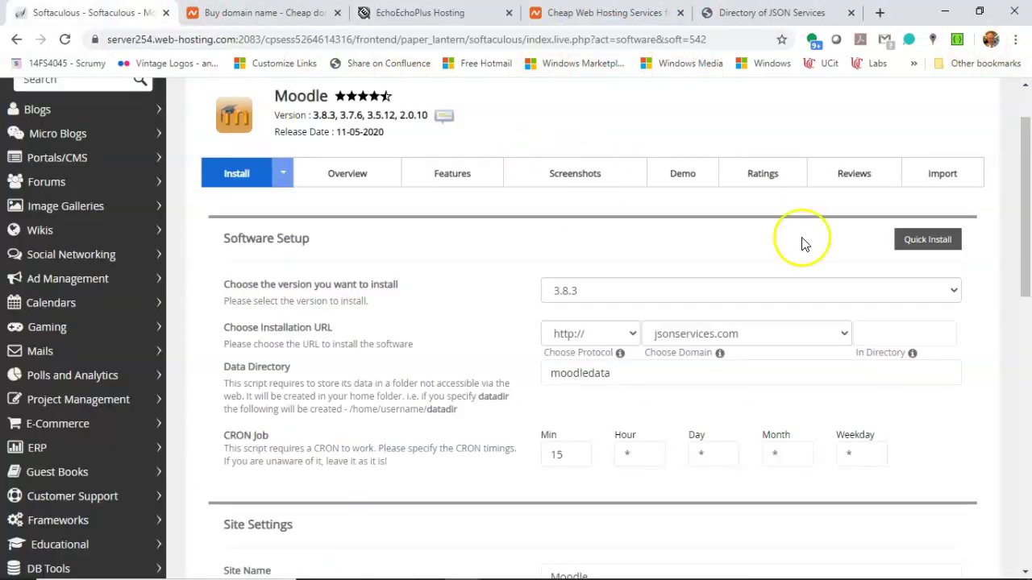
pyautogui.click(878, 337)
pyautogui.write('moodle')
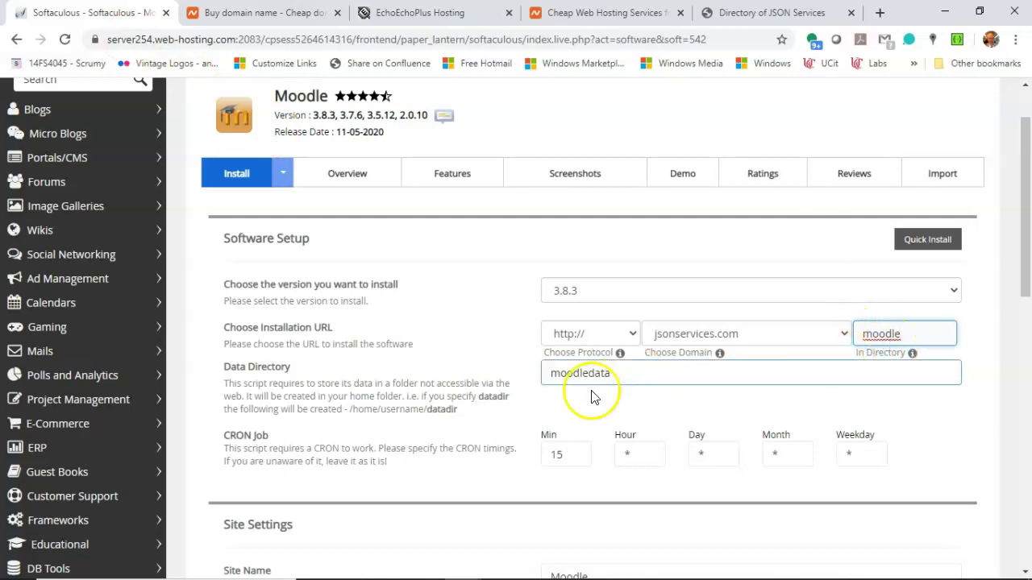
# Edit the Moodle Site Name and Site Description fields
pyautogui.scroll(-3, 553, 397)
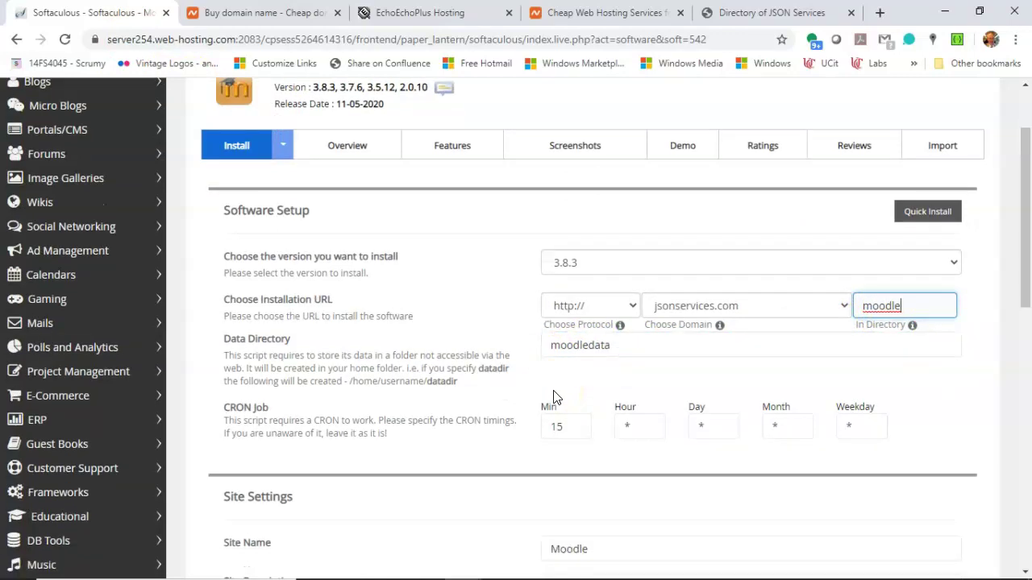
pyautogui.scroll(-2, 554, 392)
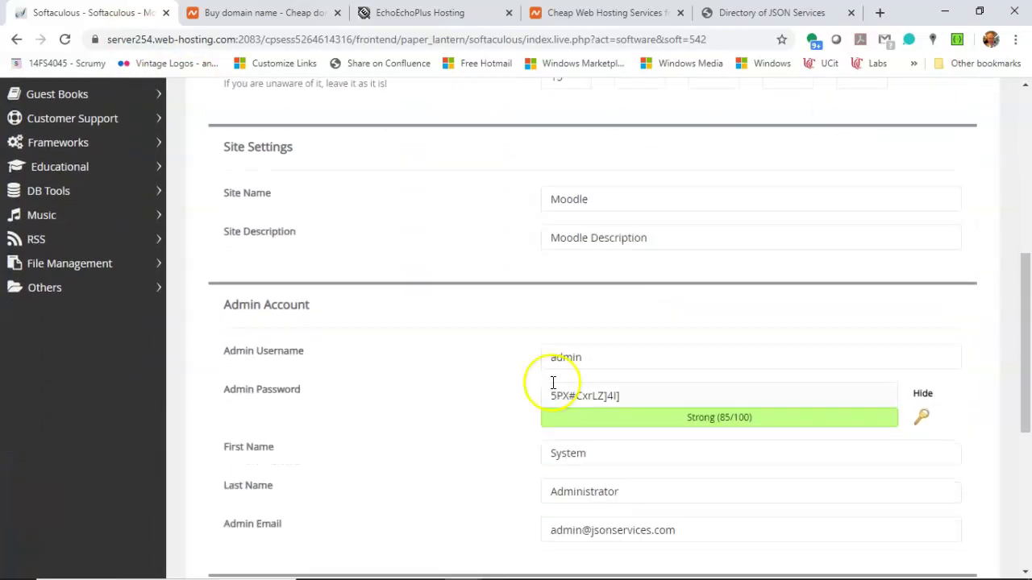
pyautogui.click(620, 199)
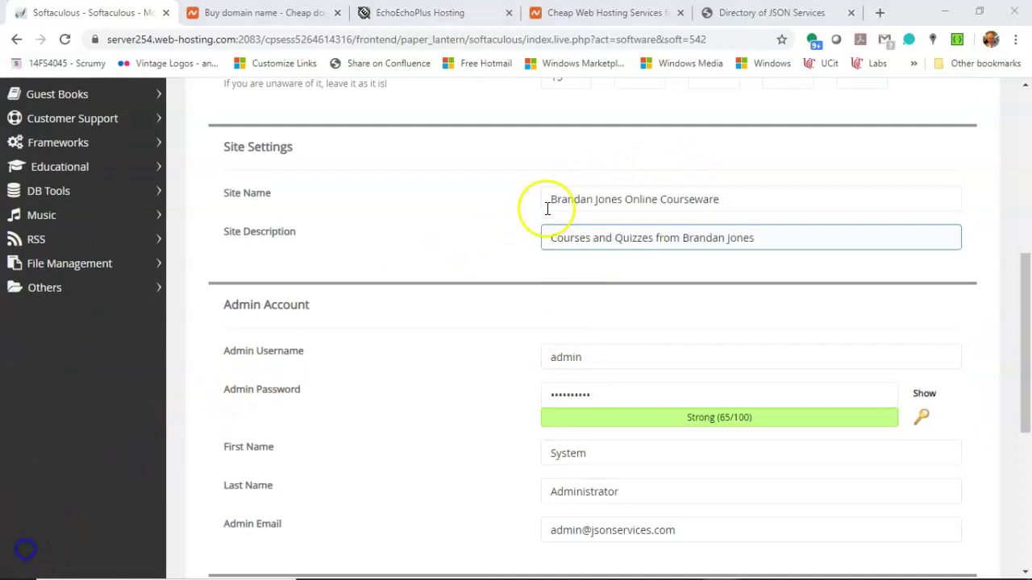
pyautogui.click(553, 200)
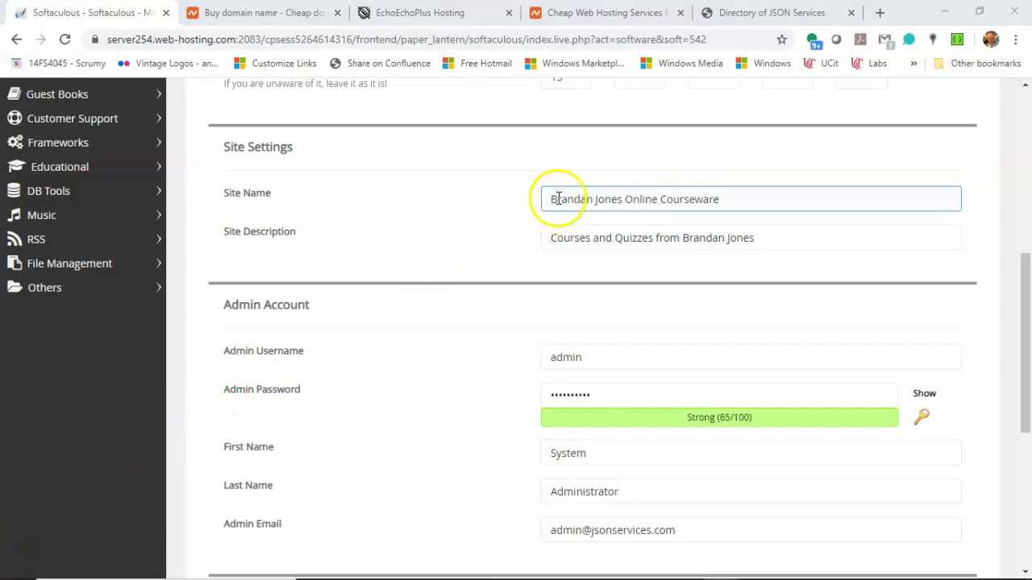
pyautogui.click(715, 199)
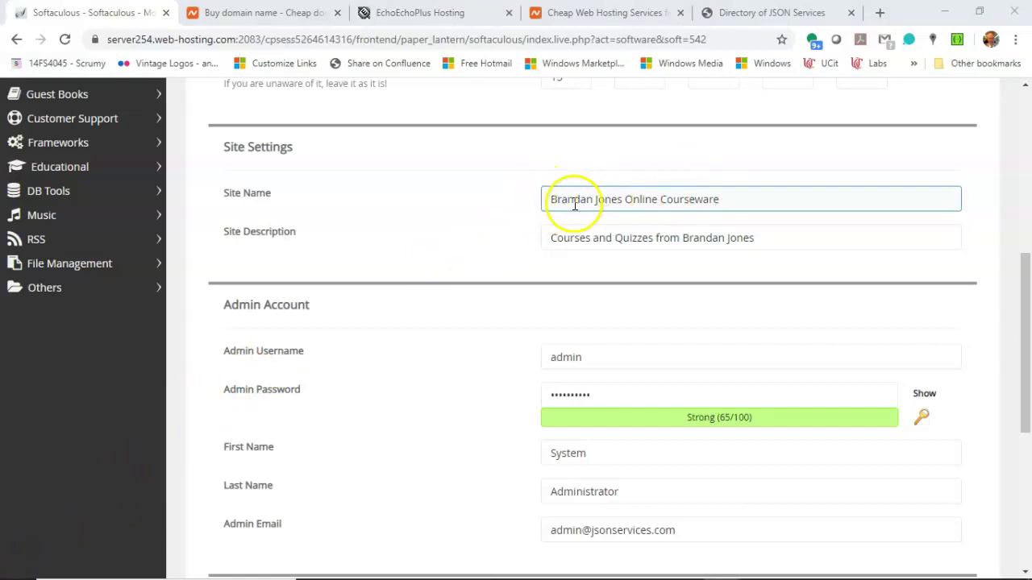
pyautogui.click(594, 234)
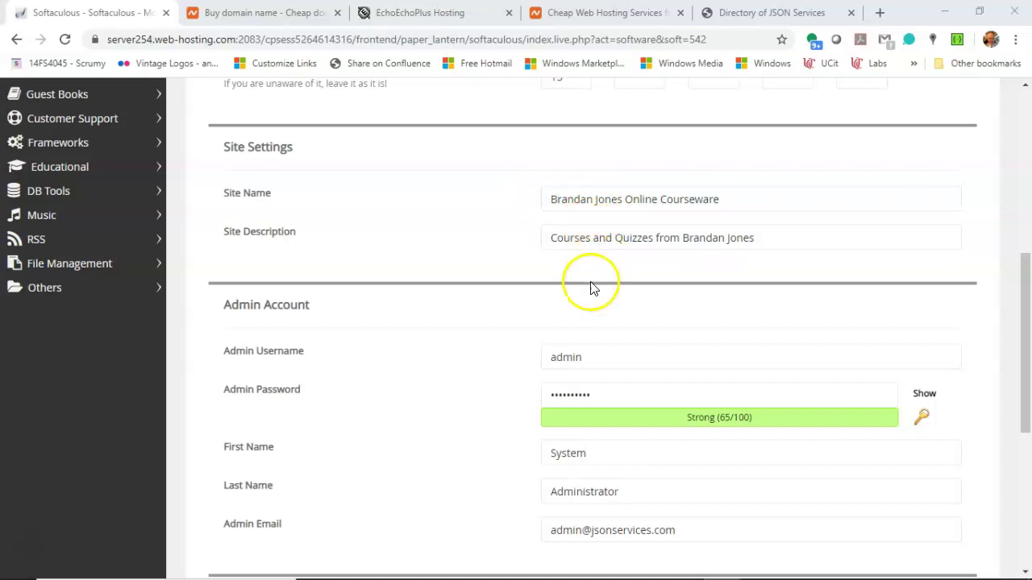
# Replace the admin password and submit the install, which fails the PHP 7.1.0 version check
pyautogui.click(673, 391)
pyautogui.click(495, 392)
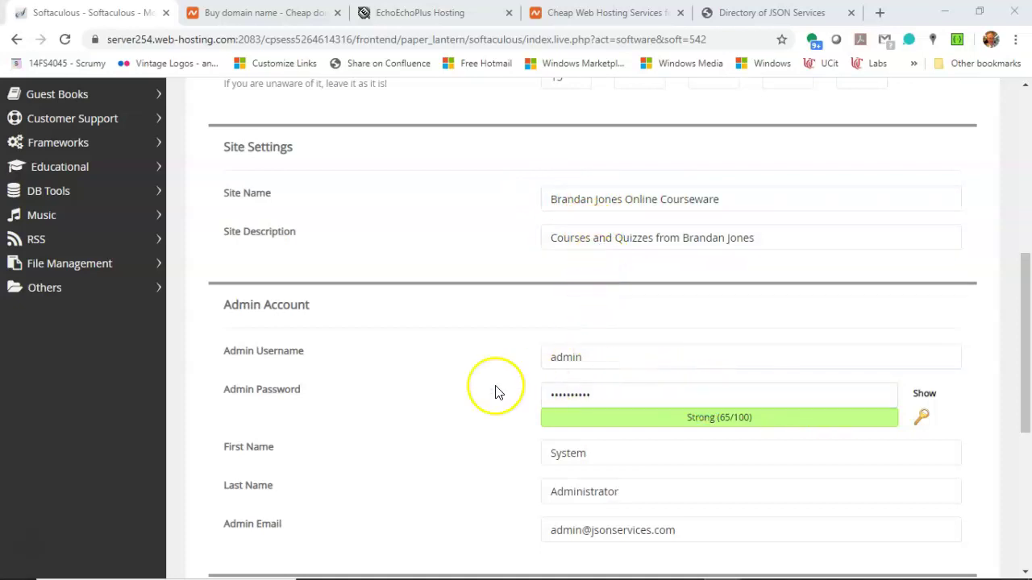
pyautogui.scroll(-5, 495, 392)
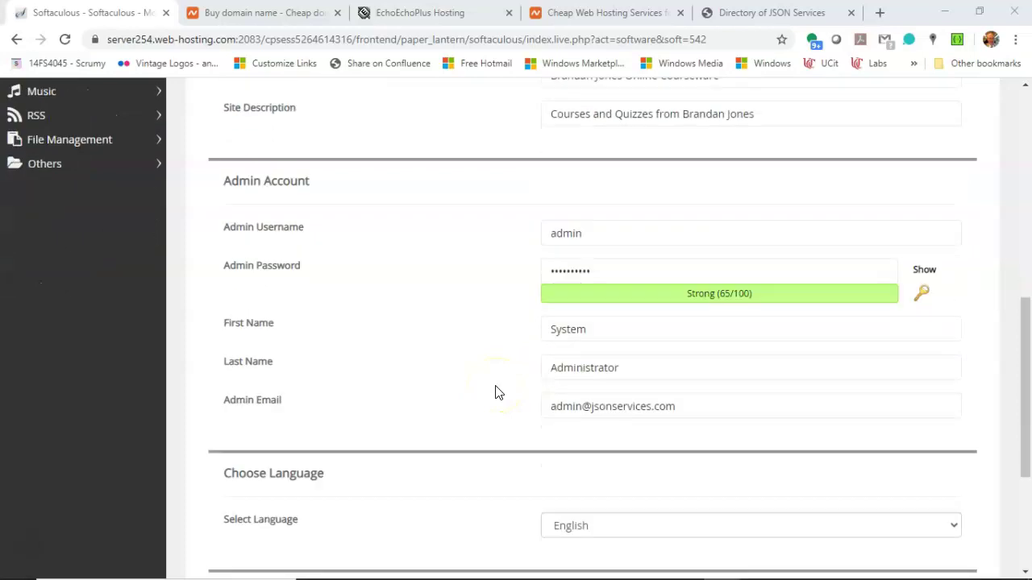
pyautogui.click(649, 360)
pyautogui.click(32, 547)
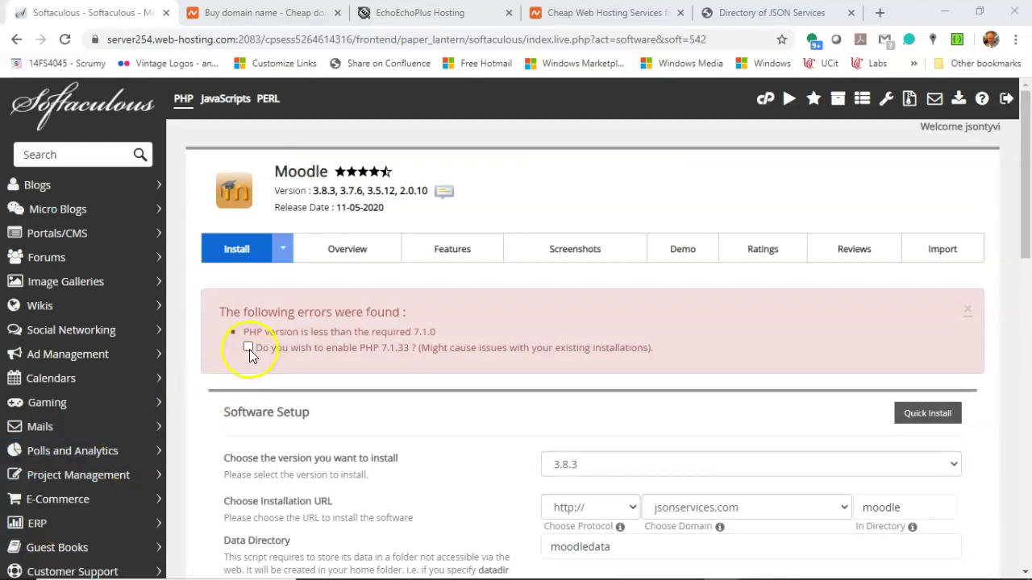
# Tick the option to enable PHP 7.1.33 and resubmit the Moodle install
pyautogui.click(248, 347)
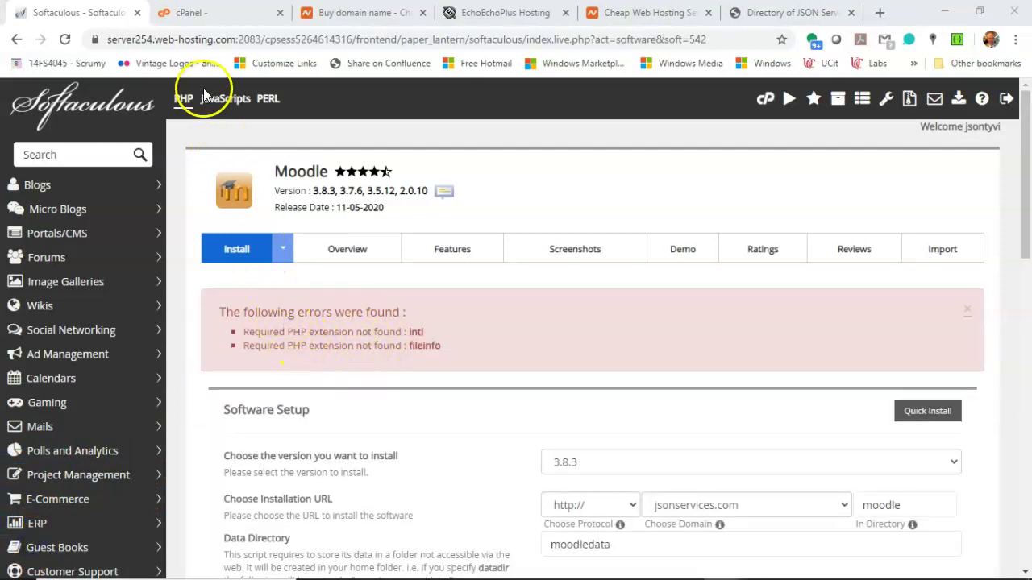
# In cPanel's PHP Selector, view the available PHP versions and keep 7.4 selected
pyautogui.click(212, 10)
pyautogui.scroll(3, 258, 186)
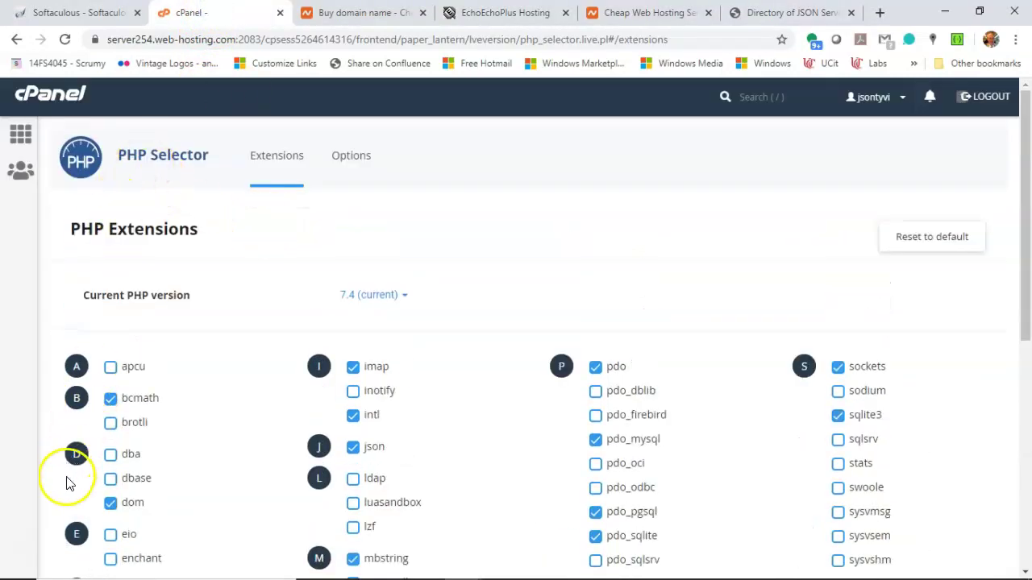
pyautogui.click(361, 303)
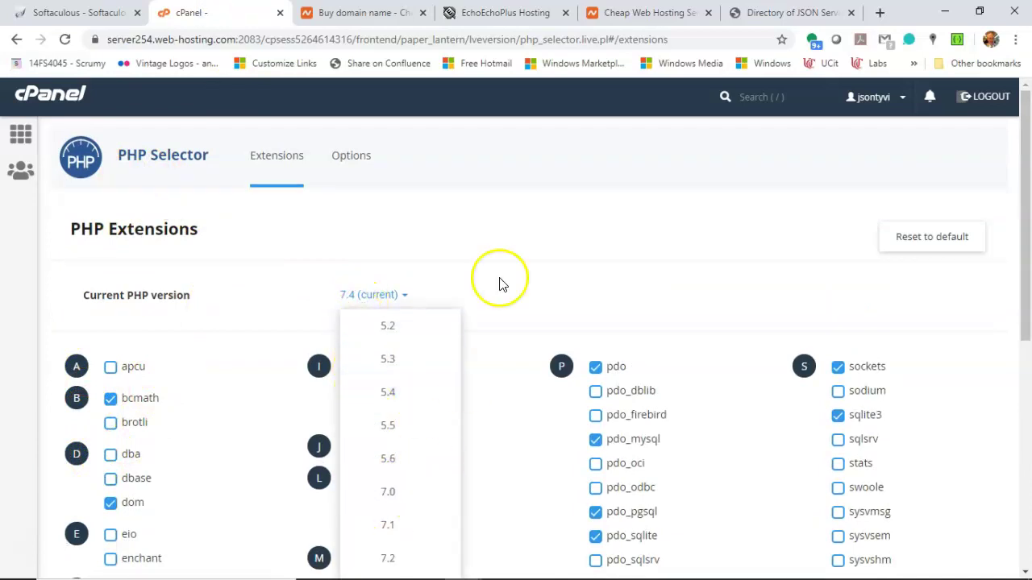
pyautogui.click(504, 218)
pyautogui.scroll(-1, 505, 224)
pyautogui.scroll(-2, 505, 224)
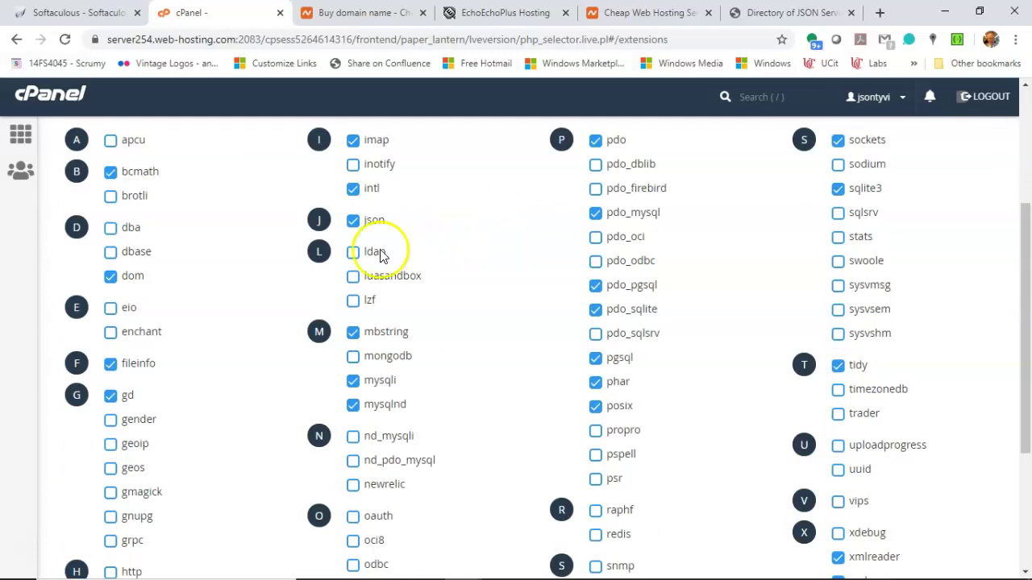
pyautogui.moveTo(119, 378)
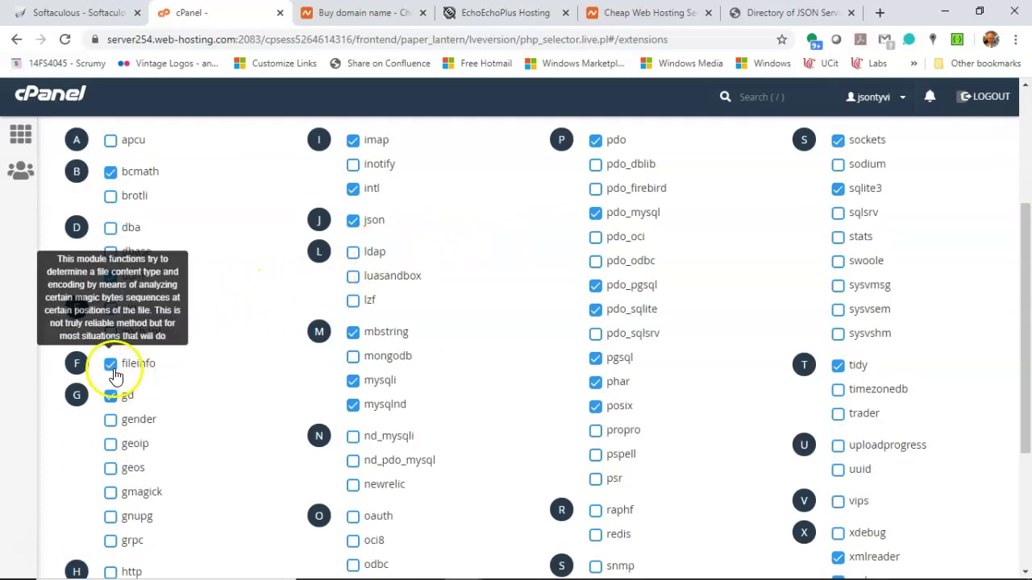
pyautogui.scroll(1, 191, 371)
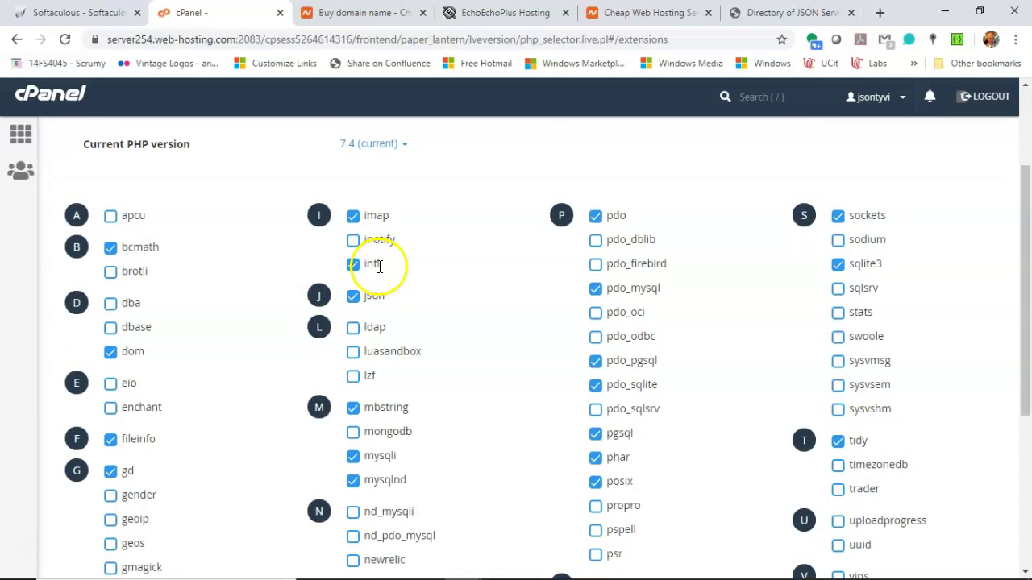
pyautogui.scroll(-4, 379, 266)
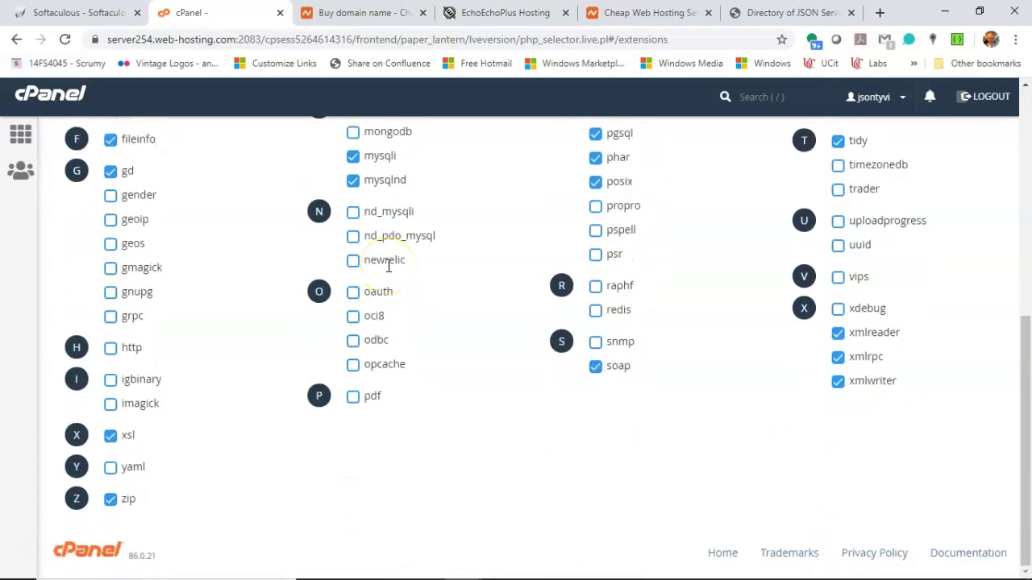
pyautogui.scroll(6, 388, 266)
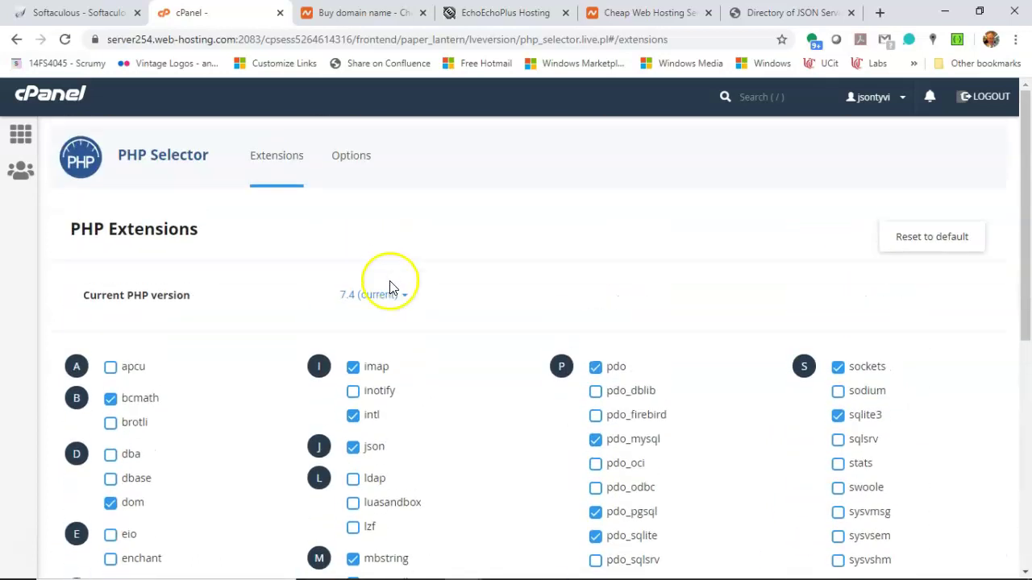
# Reopen the version list to reconfirm PHP 7.4 and review the extension settings
pyautogui.click(385, 303)
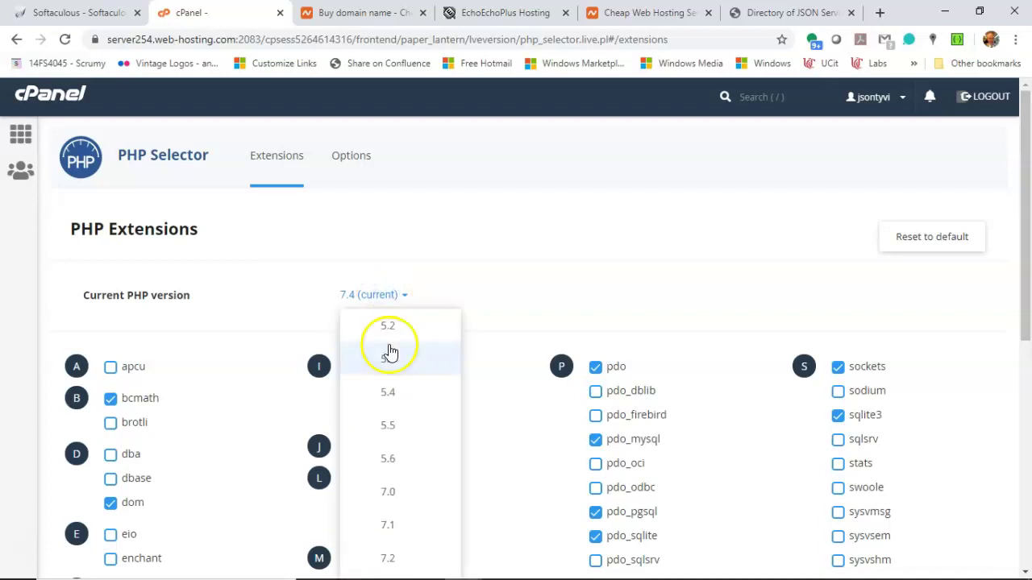
pyautogui.scroll(-3, 387, 399)
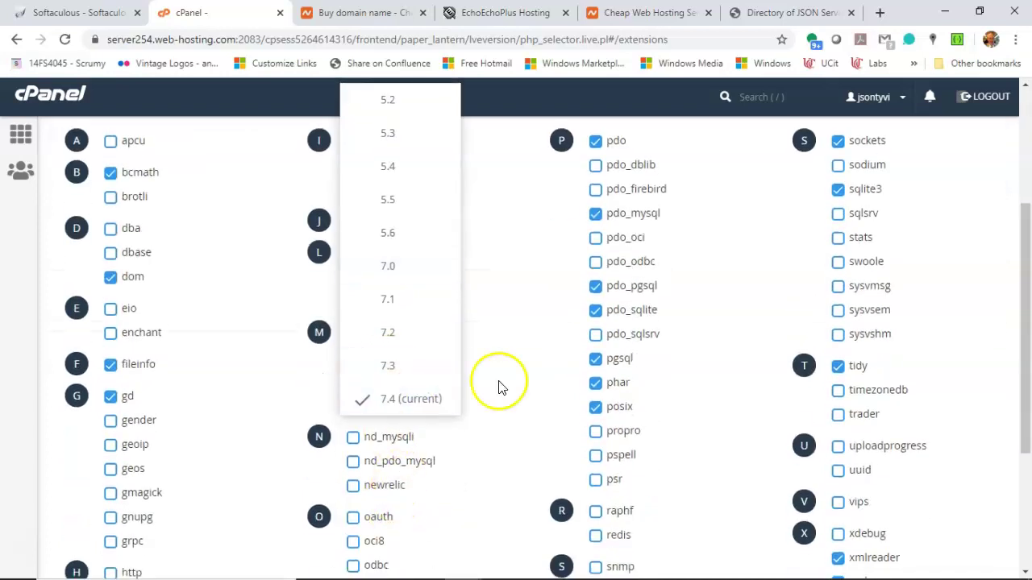
pyautogui.scroll(3, 494, 385)
pyautogui.click(463, 264)
pyautogui.click(369, 299)
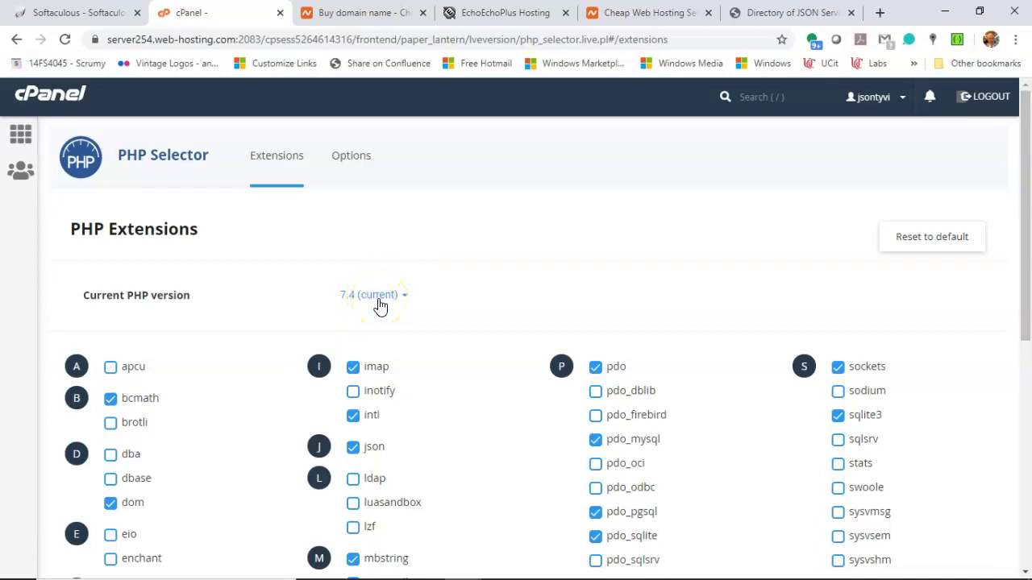
pyautogui.scroll(-4, 379, 311)
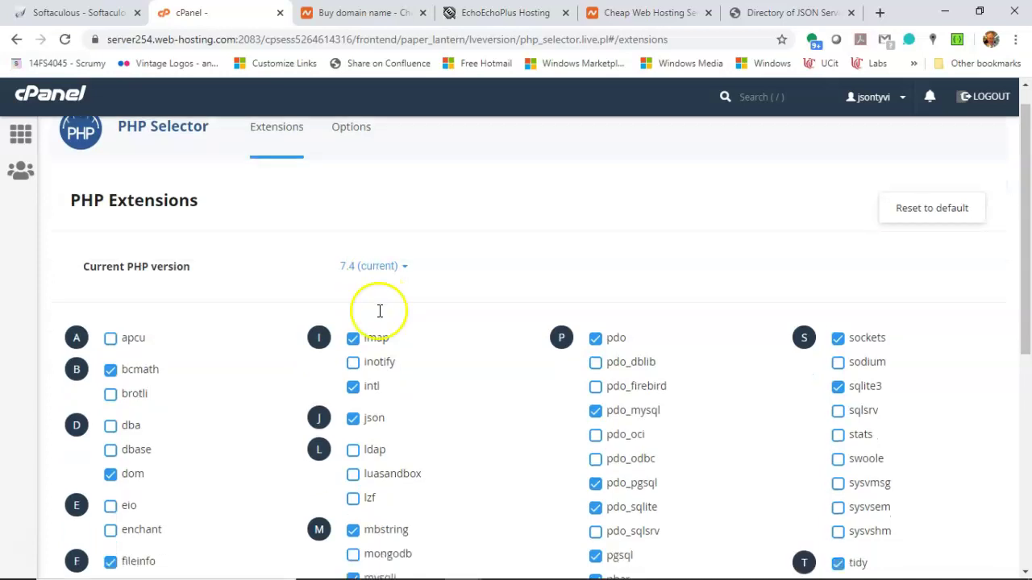
pyautogui.click(135, 288)
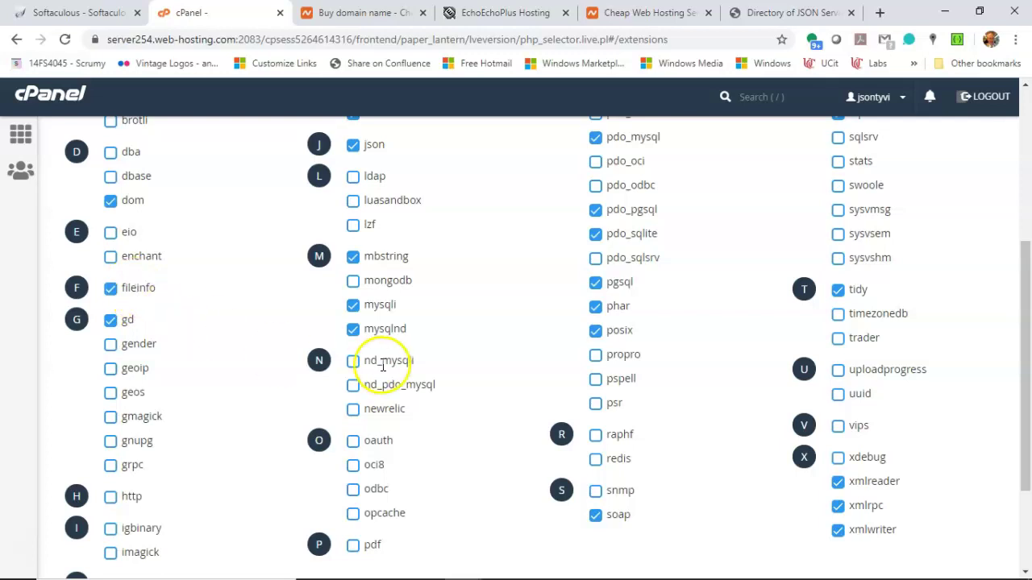
pyautogui.scroll(4, 374, 357)
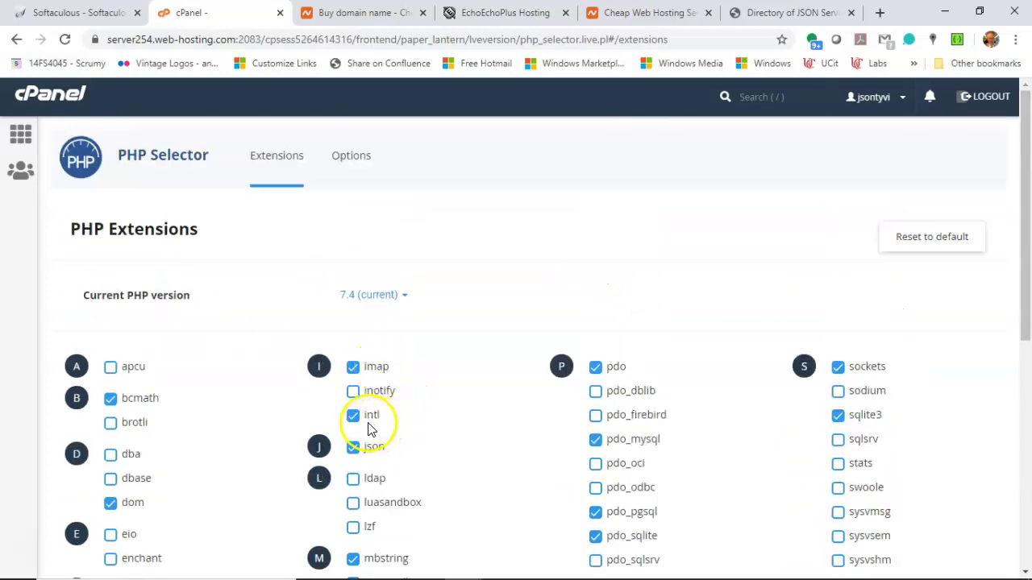
# Open the cPanel home page in a new tab, then return to the Moodle install success page
pyautogui.click(48, 94)
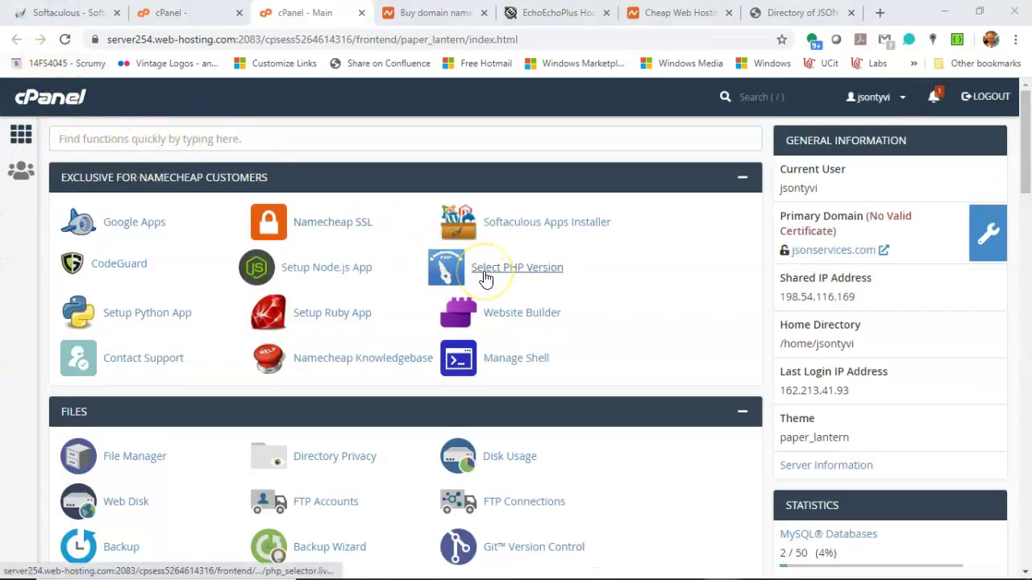
pyautogui.click(166, 12)
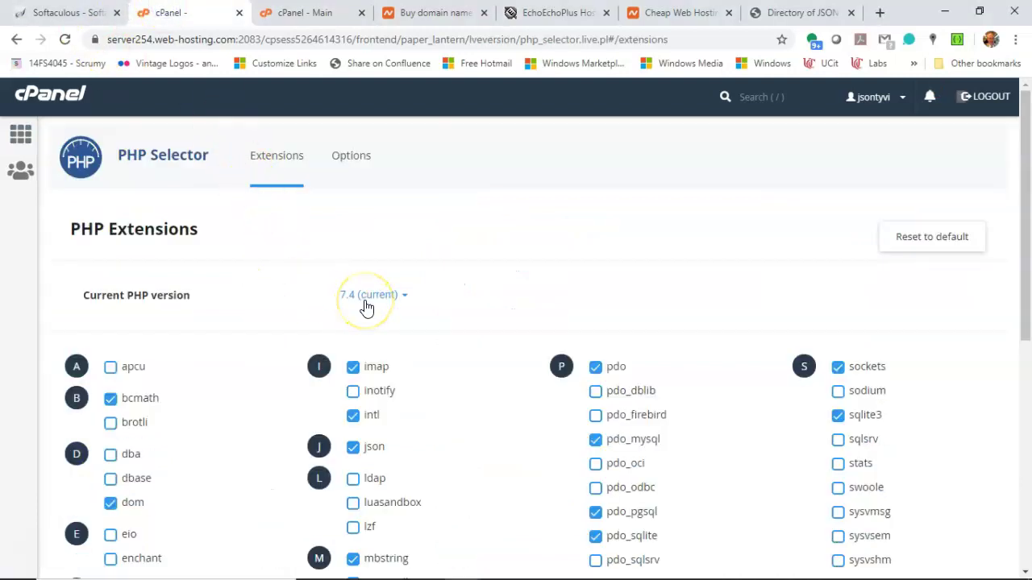
pyautogui.click(44, 7)
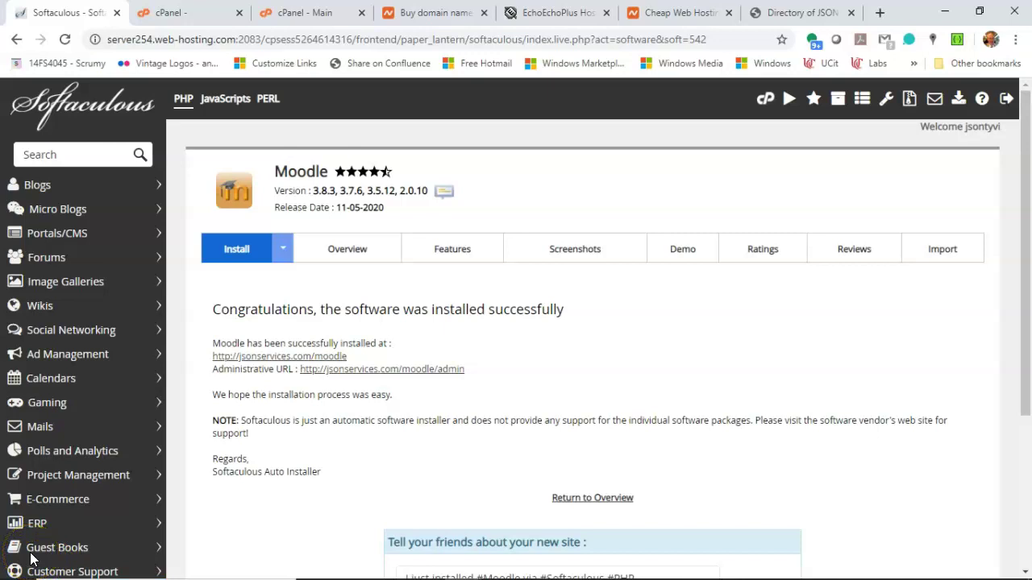
# Open the Moodle site and its Administrative URL in new tabs, then view the site's front page
pyautogui.rightClick(326, 357)
pyautogui.click(332, 366)
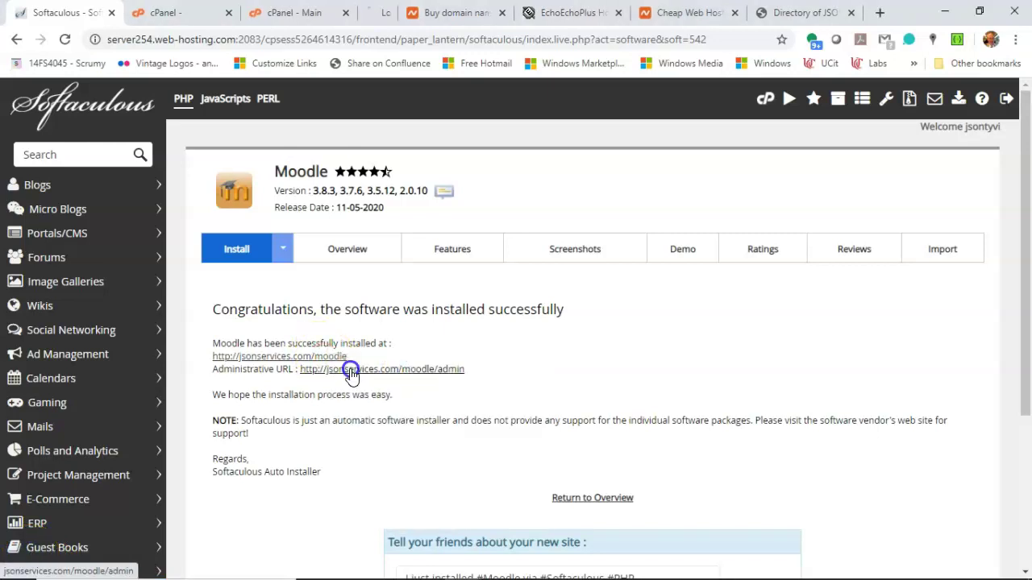
pyautogui.rightClick(363, 370)
pyautogui.click(381, 380)
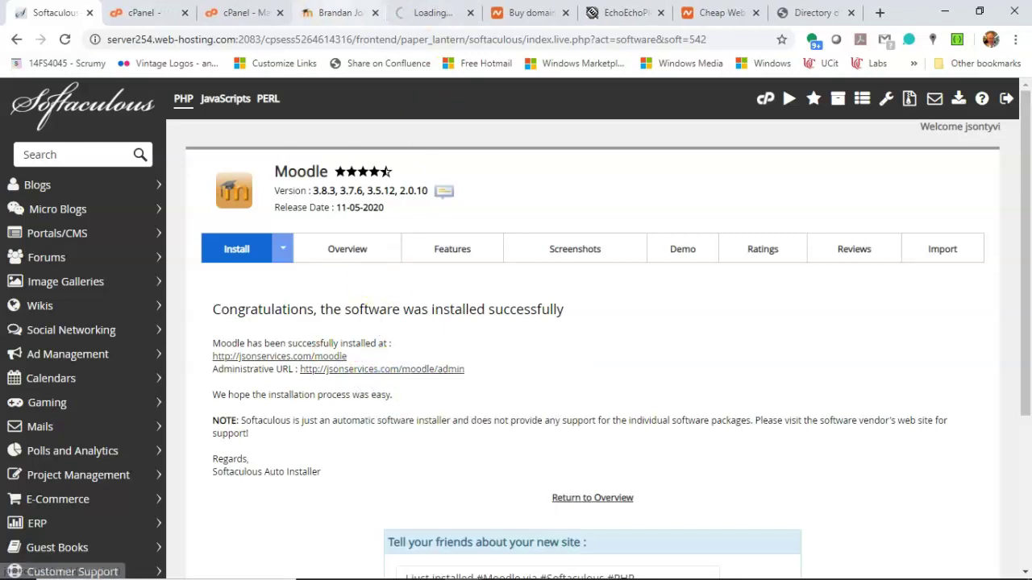
pyautogui.click(341, 17)
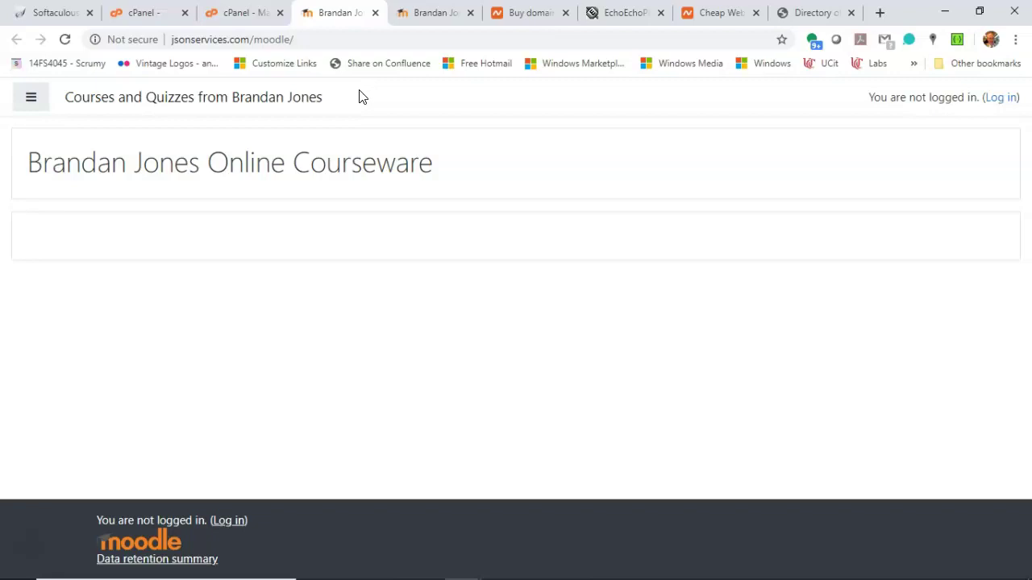
# Scroll through the Moodle admin Notifications page, then return to the logged-out front page
pyautogui.click(423, 12)
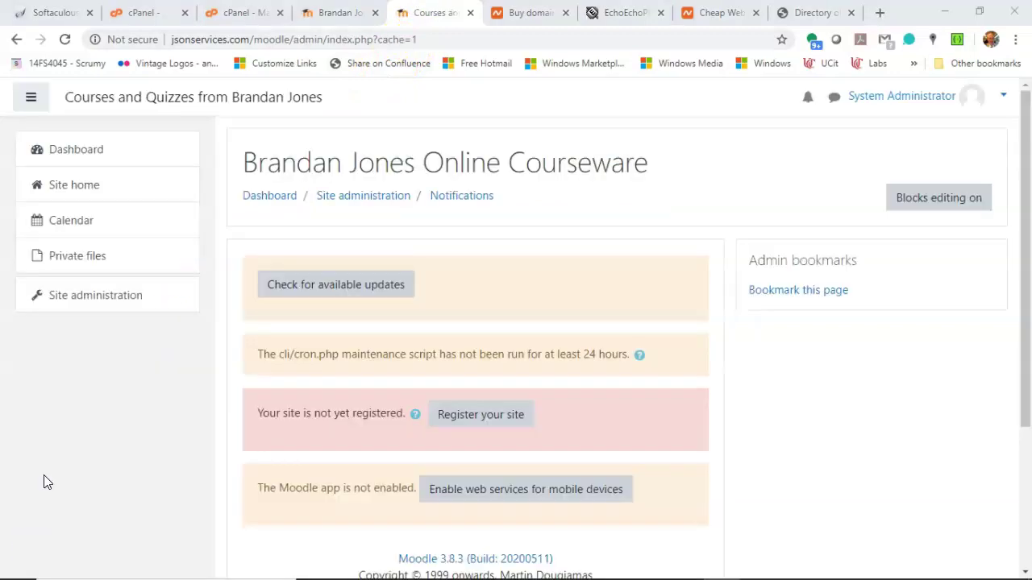
pyautogui.scroll(-3, 361, 339)
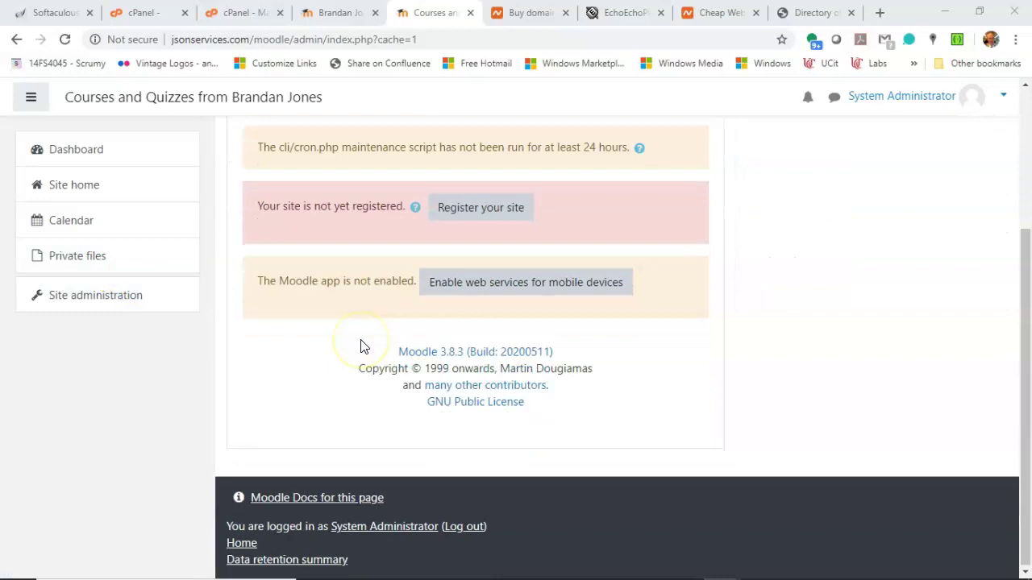
pyautogui.scroll(2, 360, 339)
pyautogui.scroll(1, 360, 339)
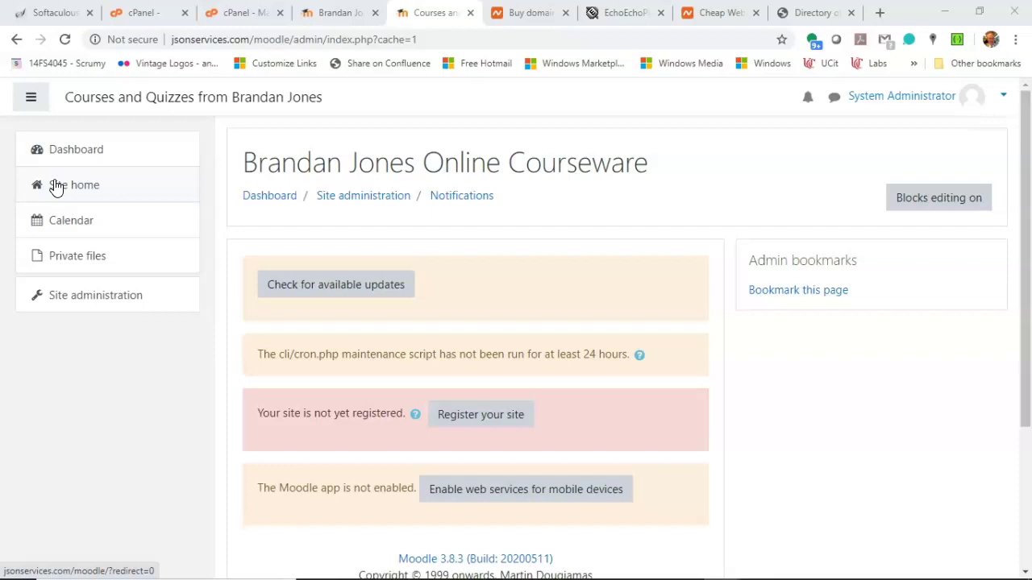
pyautogui.click(337, 13)
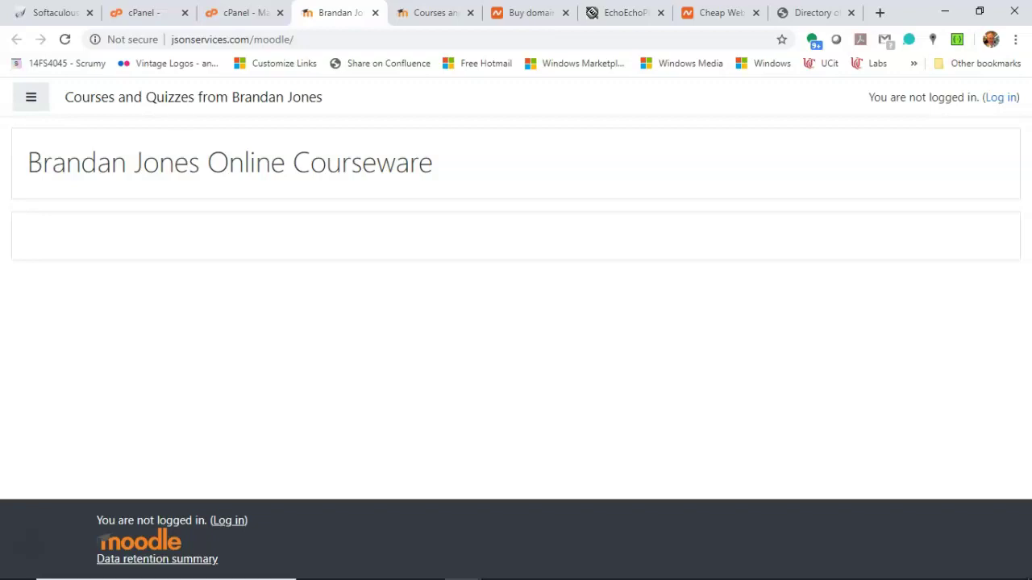
# From the admin Dashboard, go to Site administration > Users and open Add a new user
pyautogui.hotkey('ctrl', 'Tab')
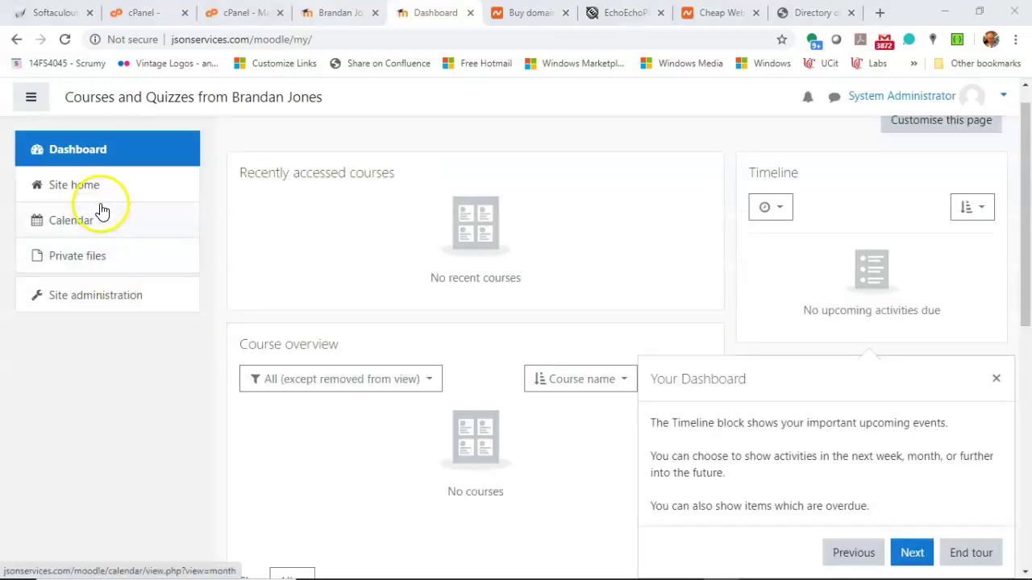
pyautogui.click(118, 306)
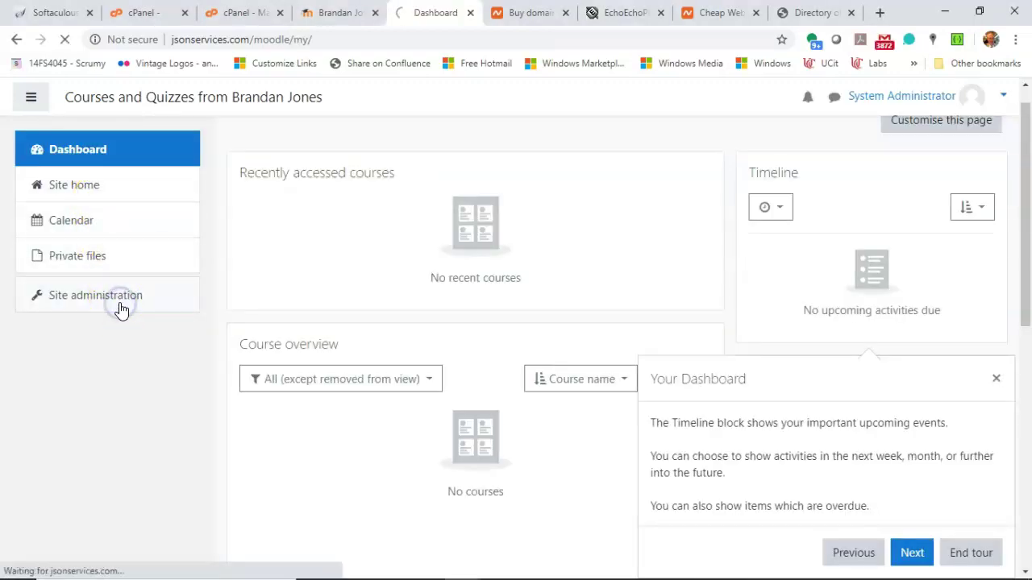
pyautogui.scroll(-2, 422, 414)
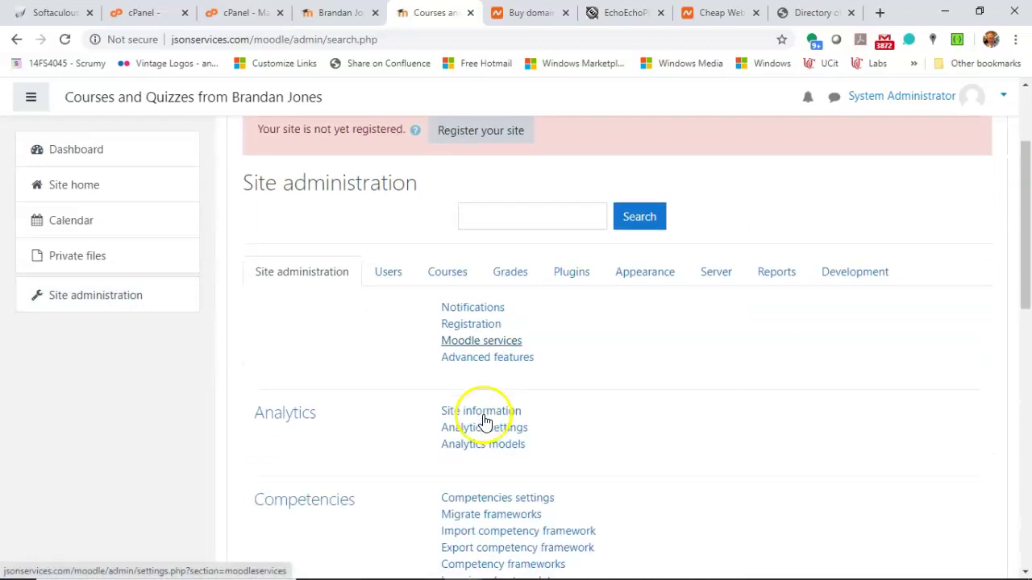
pyautogui.click(399, 275)
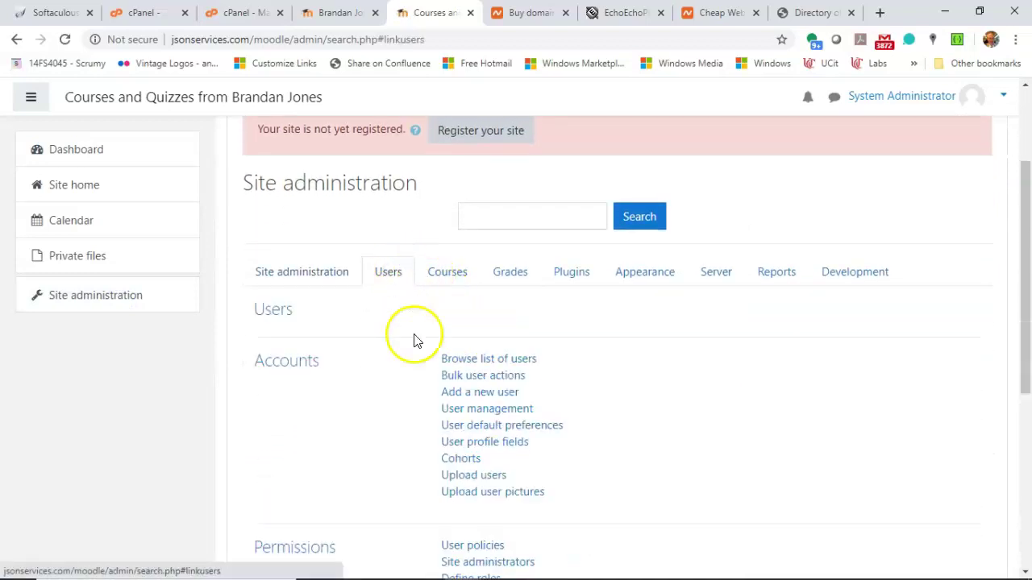
pyautogui.click(484, 396)
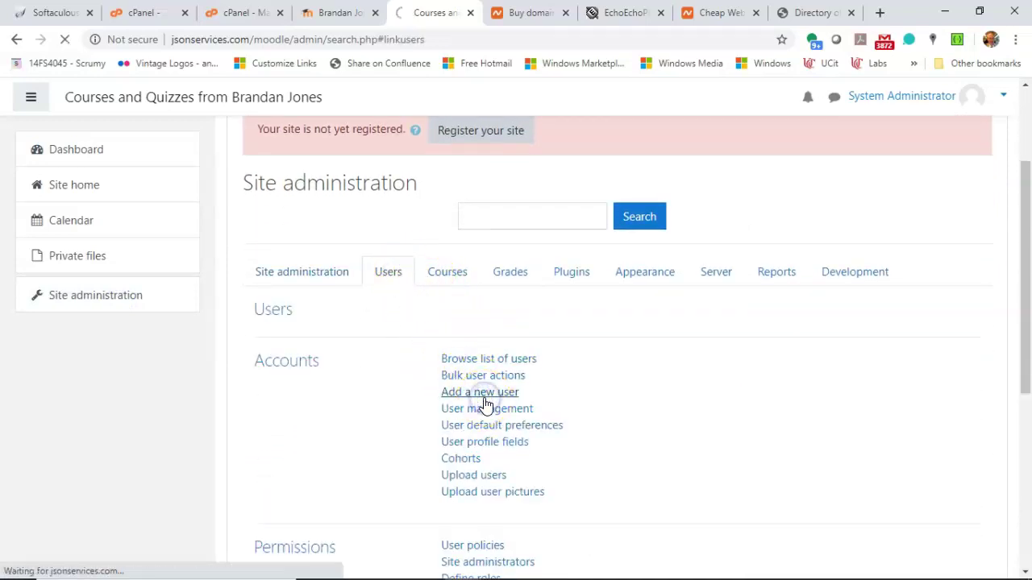
pyautogui.scroll(-1, 484, 403)
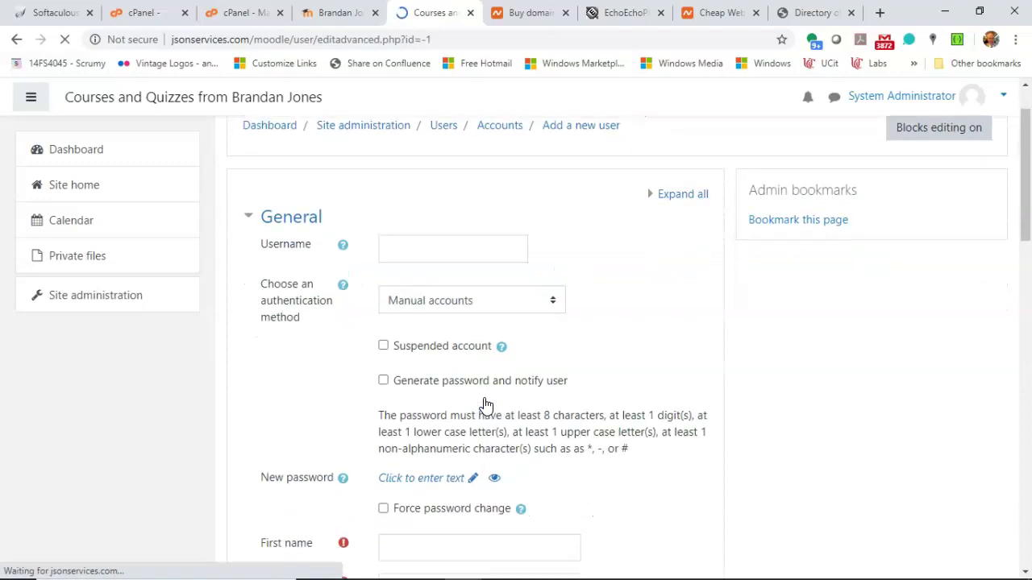